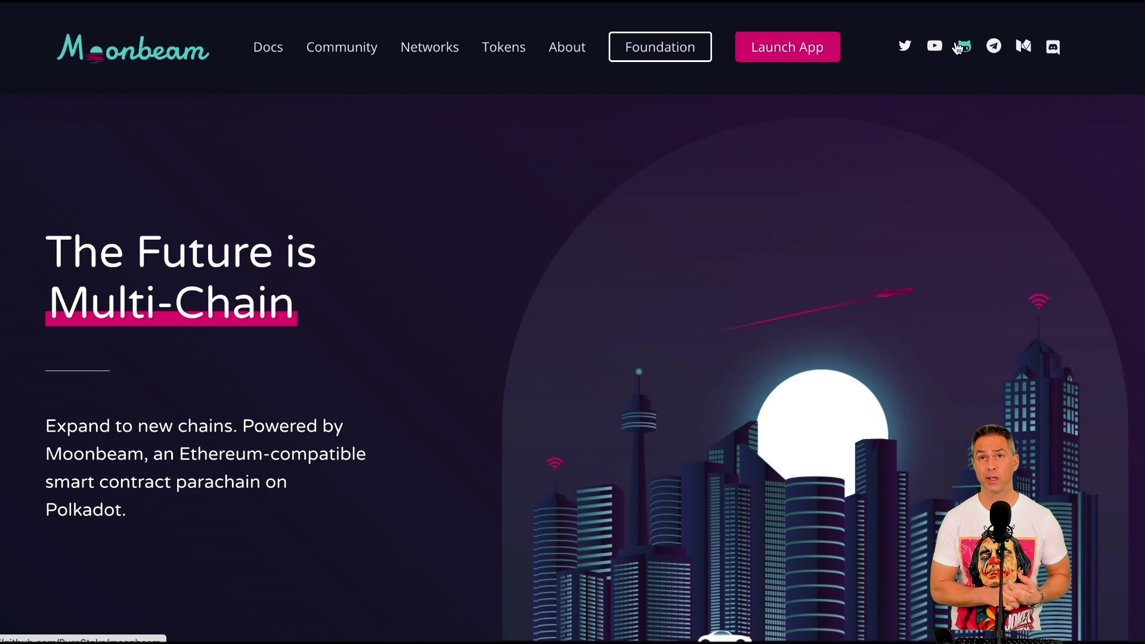
# Step: Launch the Moonbeam app and unlock the MetaMask wallet with the account password
pyautogui.click(805, 52)
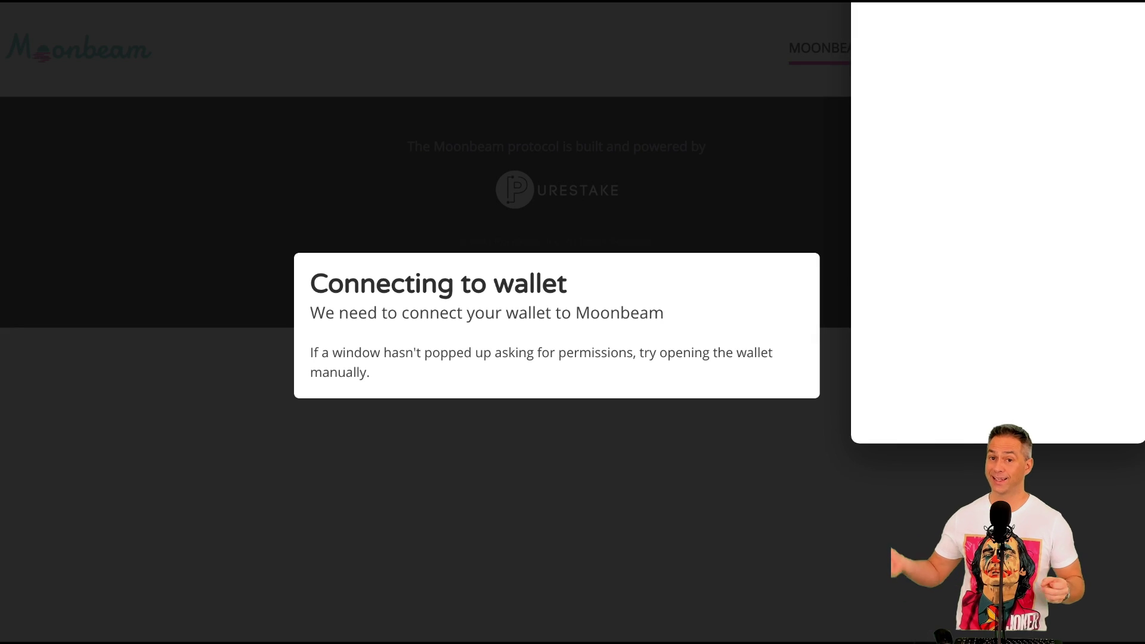
pyautogui.write('********')
pyautogui.press('Return')
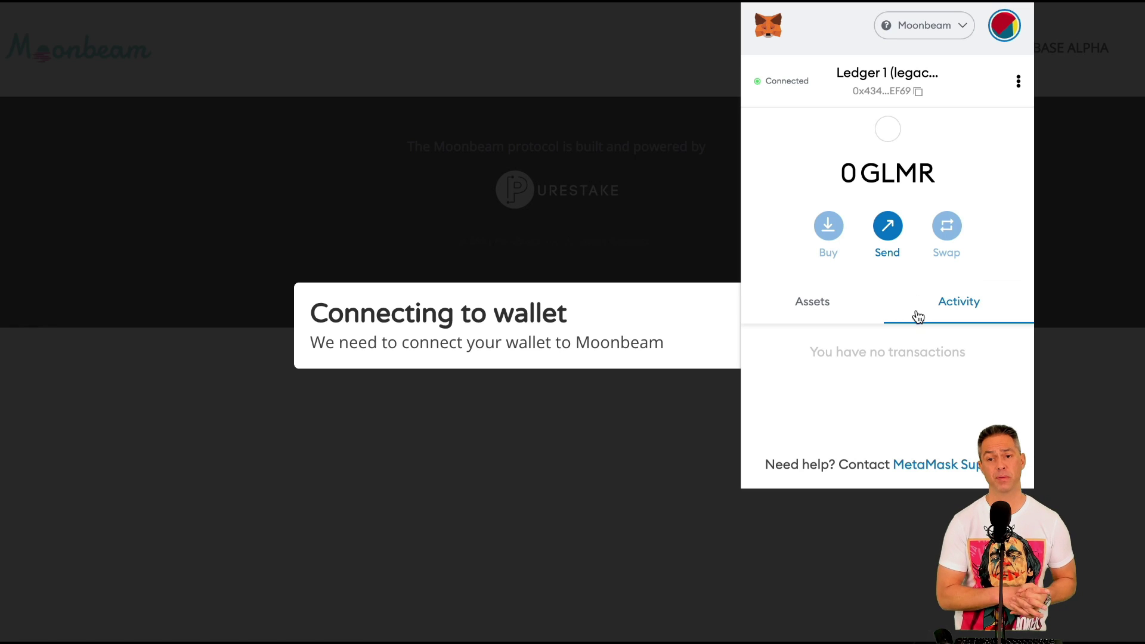
# Step: Check which network the wallet is using, close the wallet and look over the dashboard
pyautogui.click(964, 33)
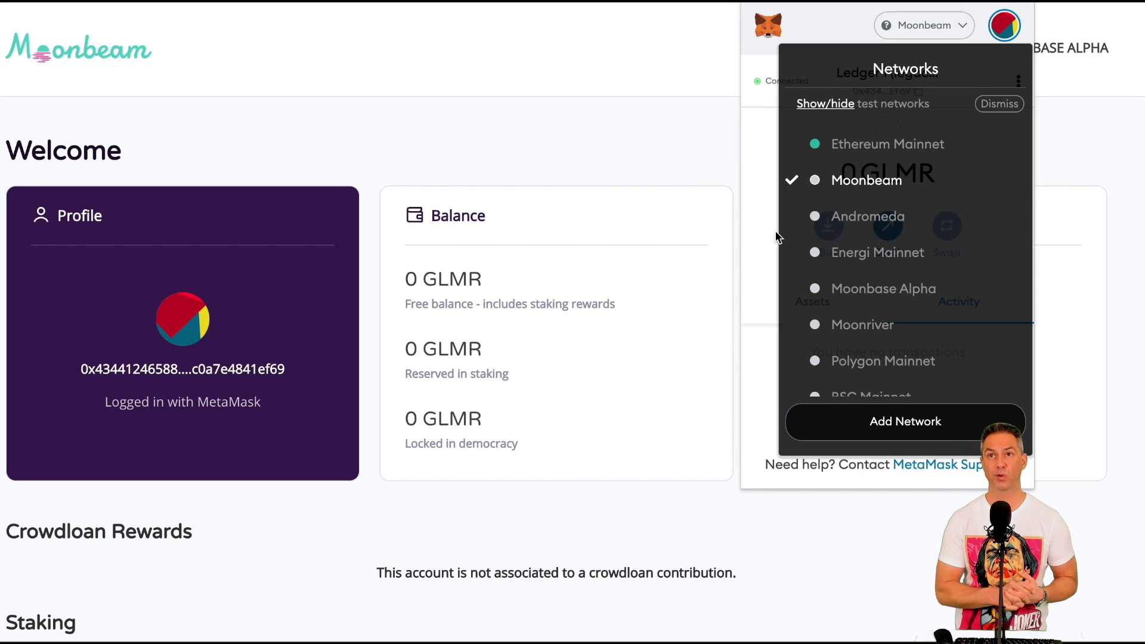
pyautogui.click(744, 272)
pyautogui.click(714, 316)
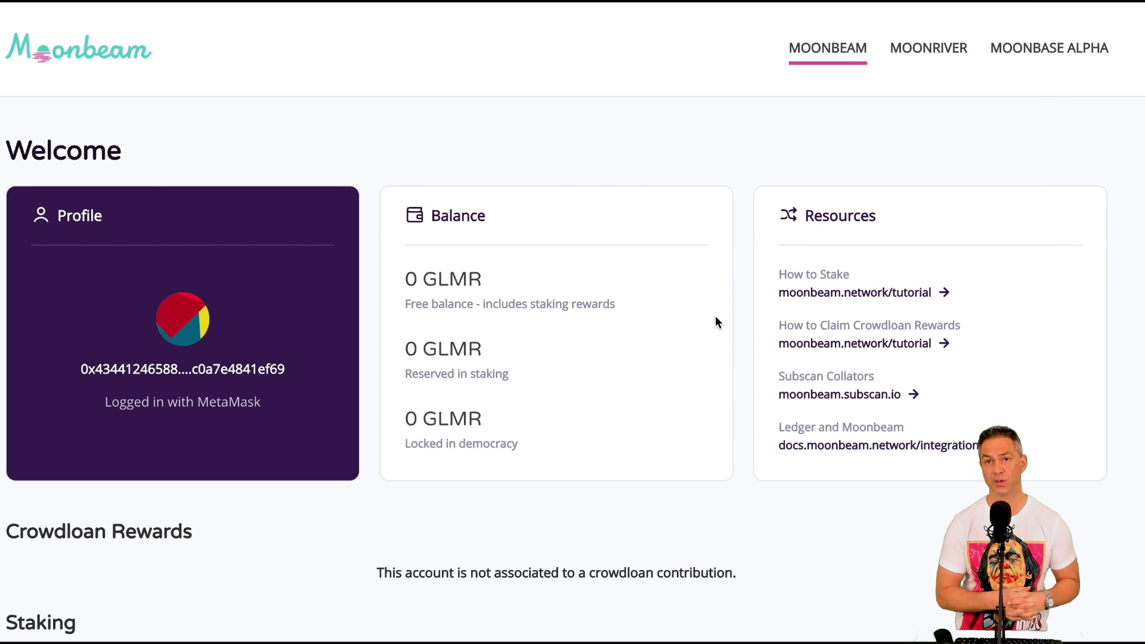
pyautogui.scroll(-5, 715, 316)
pyautogui.scroll(5, 715, 316)
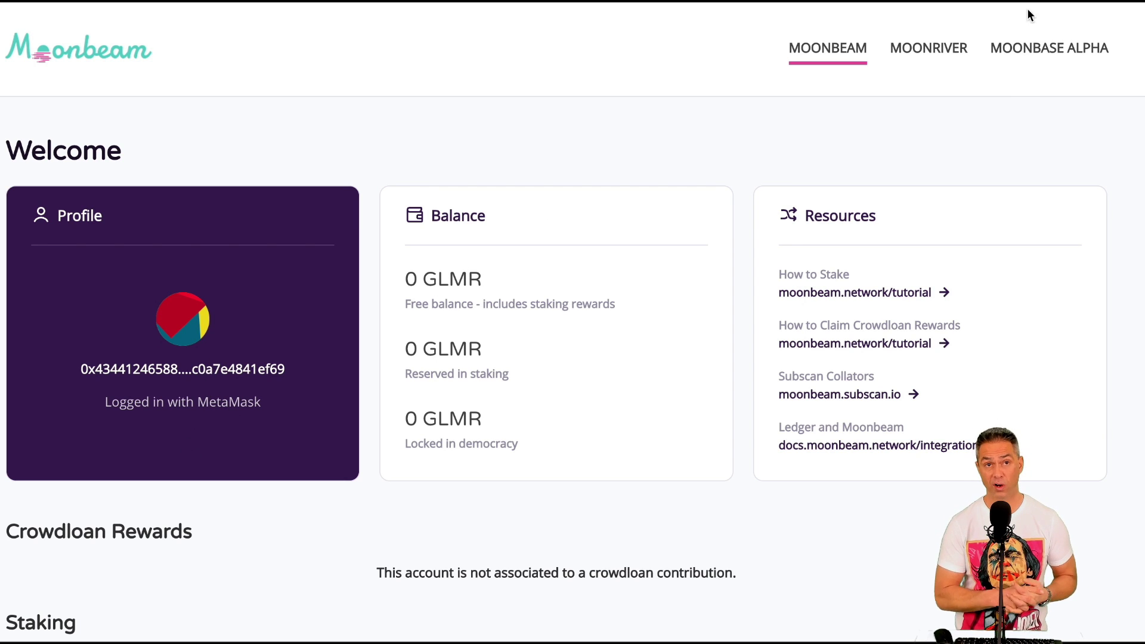
# Step: Switch the MetaMask wallet to the Legacy 1 hardware account and return to the dashboard
pyautogui.hotkey('alt', 'shift', 'm')
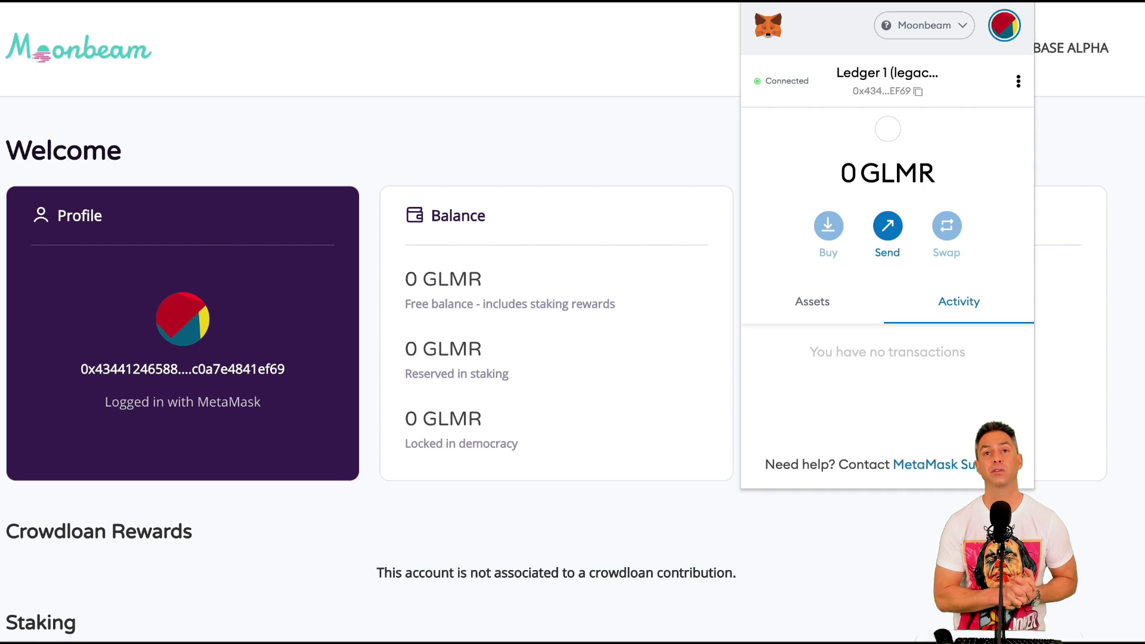
pyautogui.click(1018, 82)
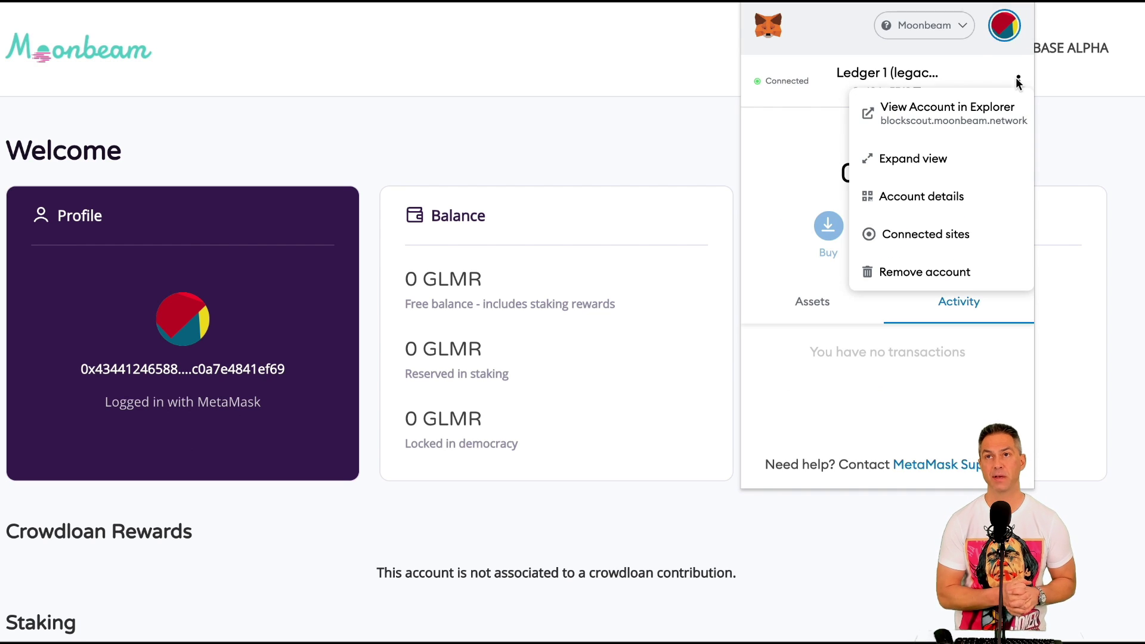
pyautogui.click(1008, 28)
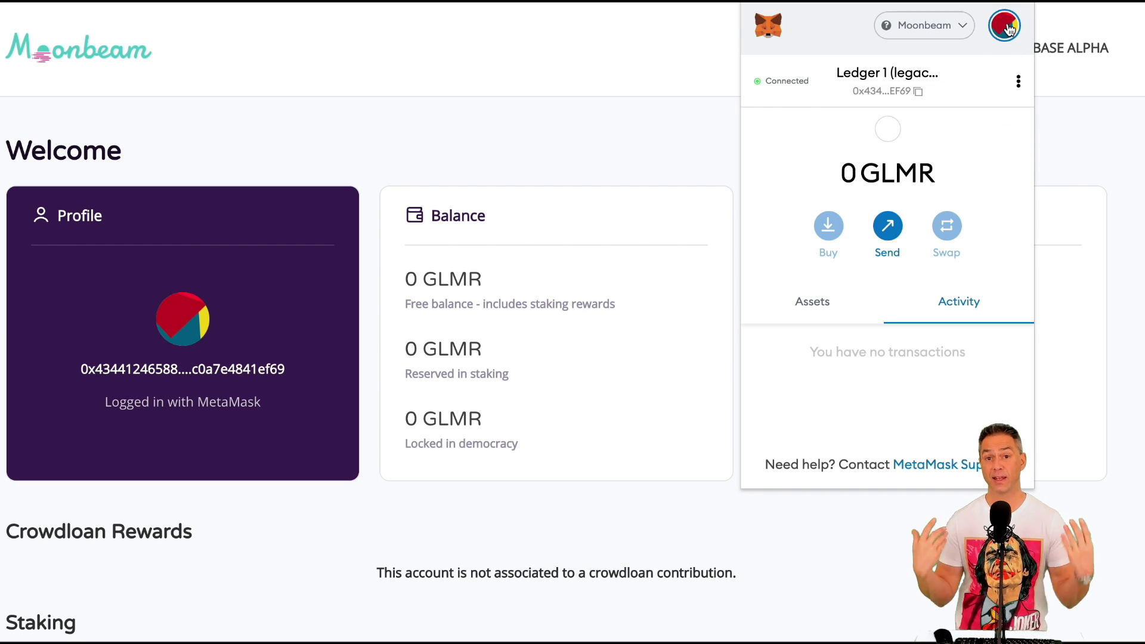
pyautogui.click(1008, 28)
pyautogui.scroll(-4, 931, 137)
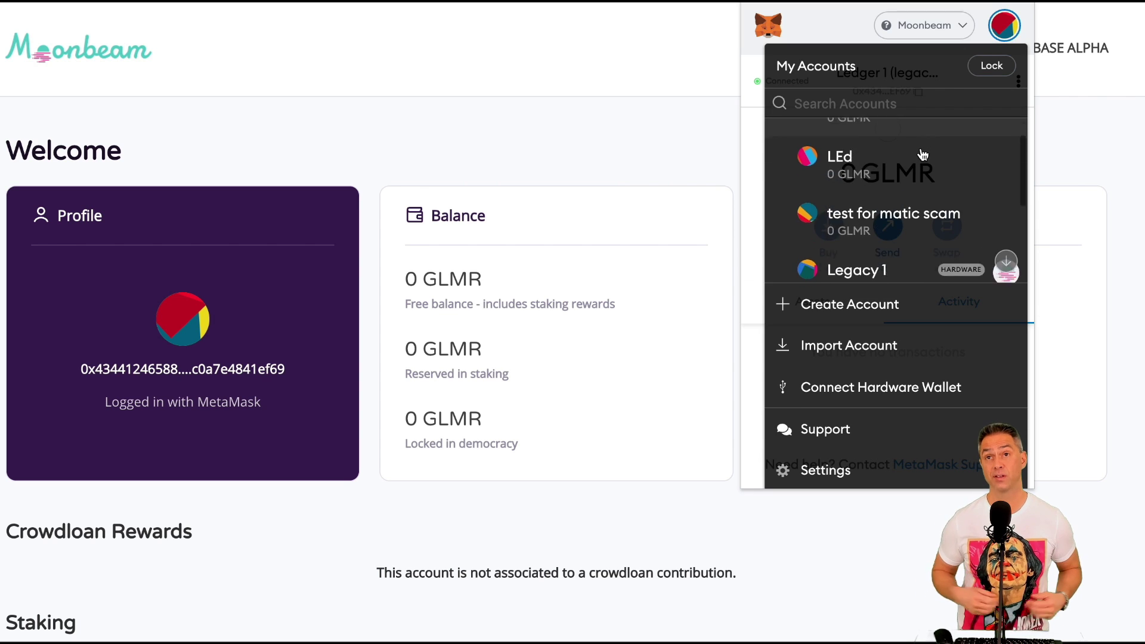
pyautogui.scroll(-1, 923, 155)
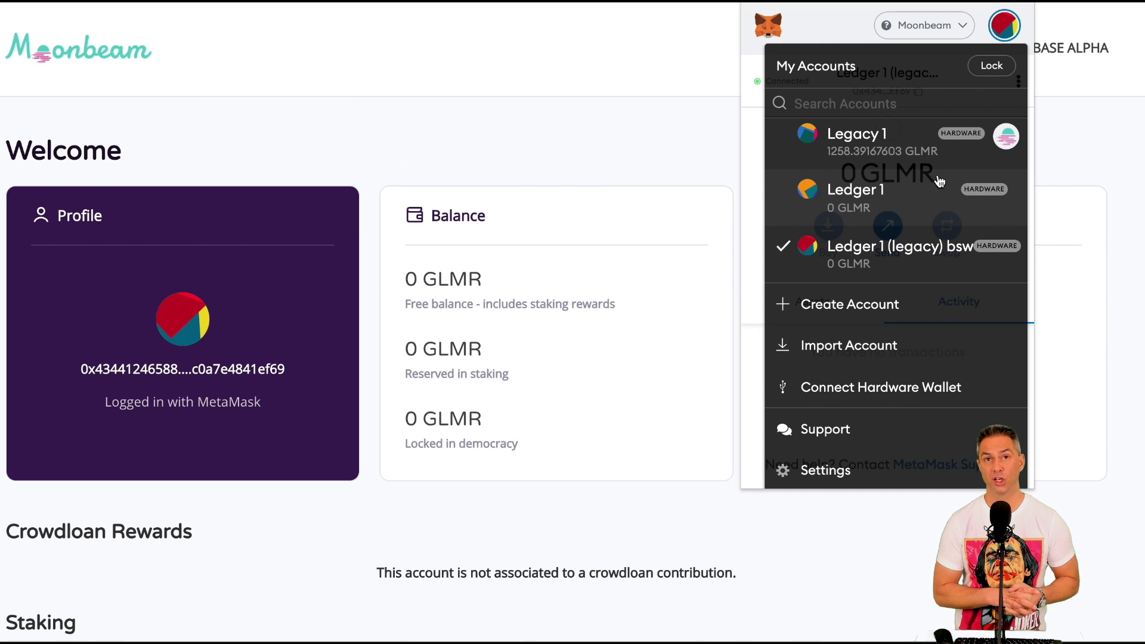
pyautogui.scroll(1, 934, 198)
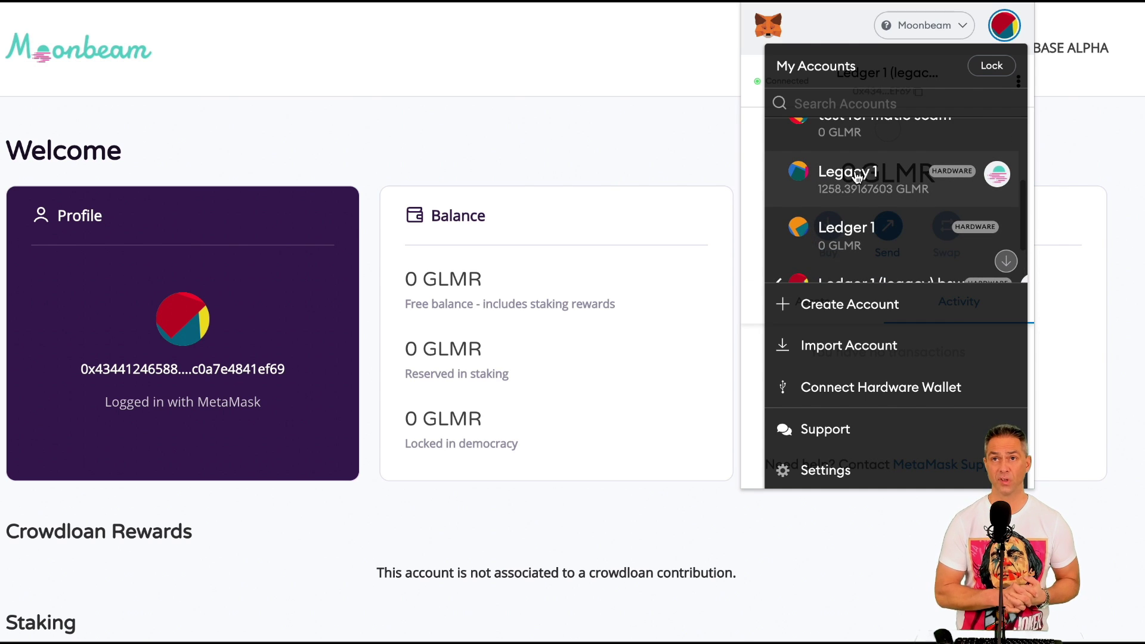
pyautogui.click(857, 170)
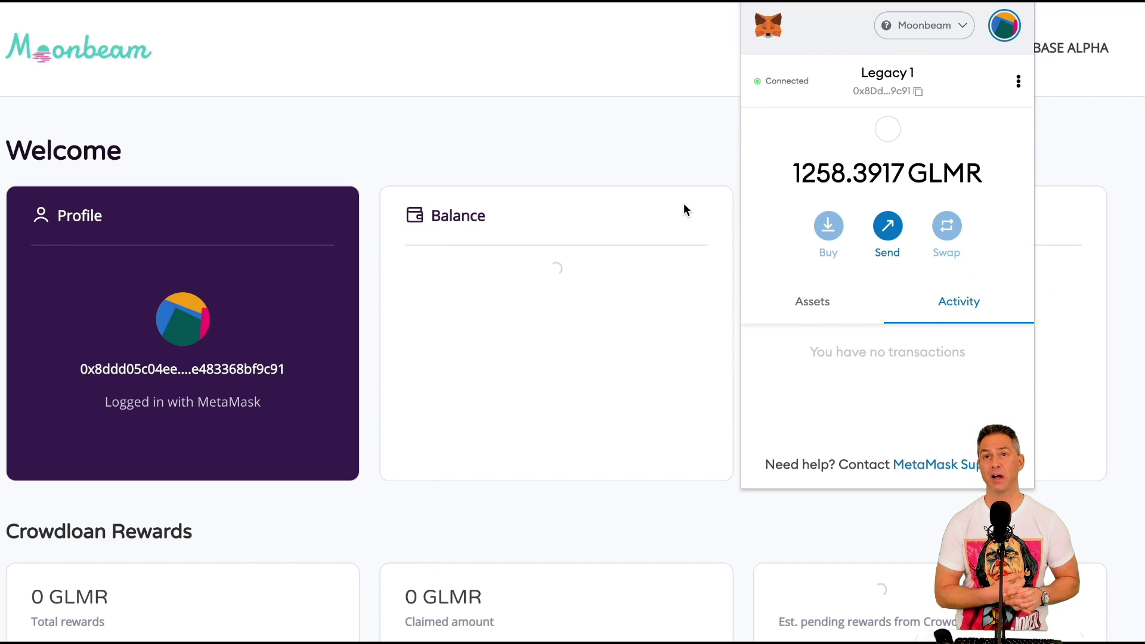
pyautogui.click(684, 203)
# Step: Claim the pending crowdloan rewards, unlocking the wallet with its password and confirming the claim transaction
pyautogui.scroll(-1, 649, 321)
pyautogui.scroll(-2, 649, 321)
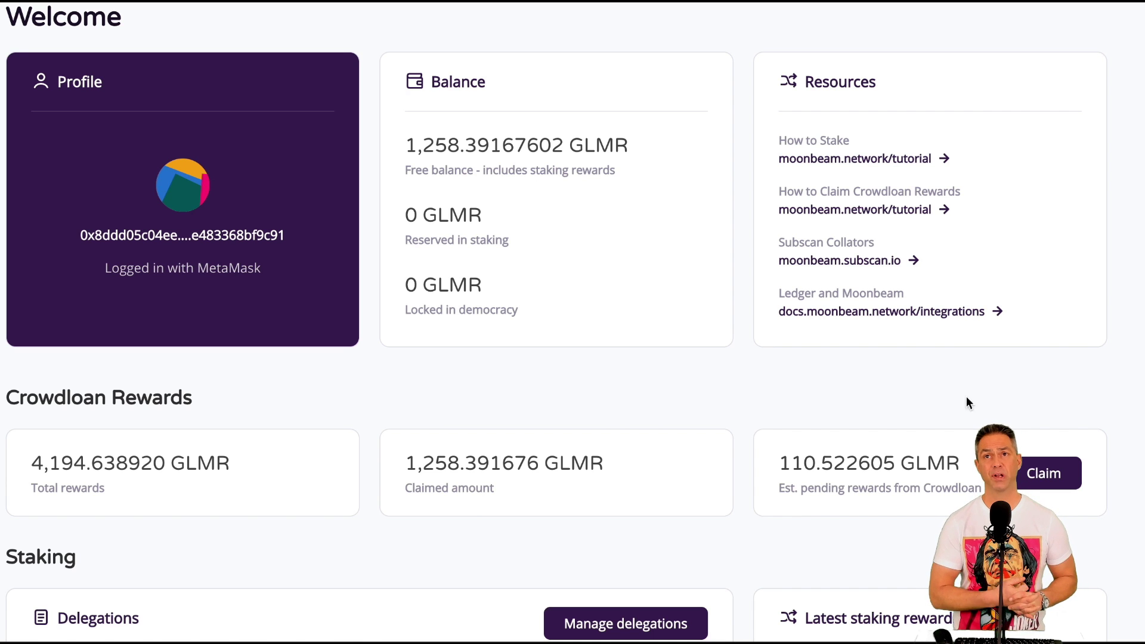
pyautogui.scroll(-3, 572, 322)
pyautogui.scroll(2, 572, 322)
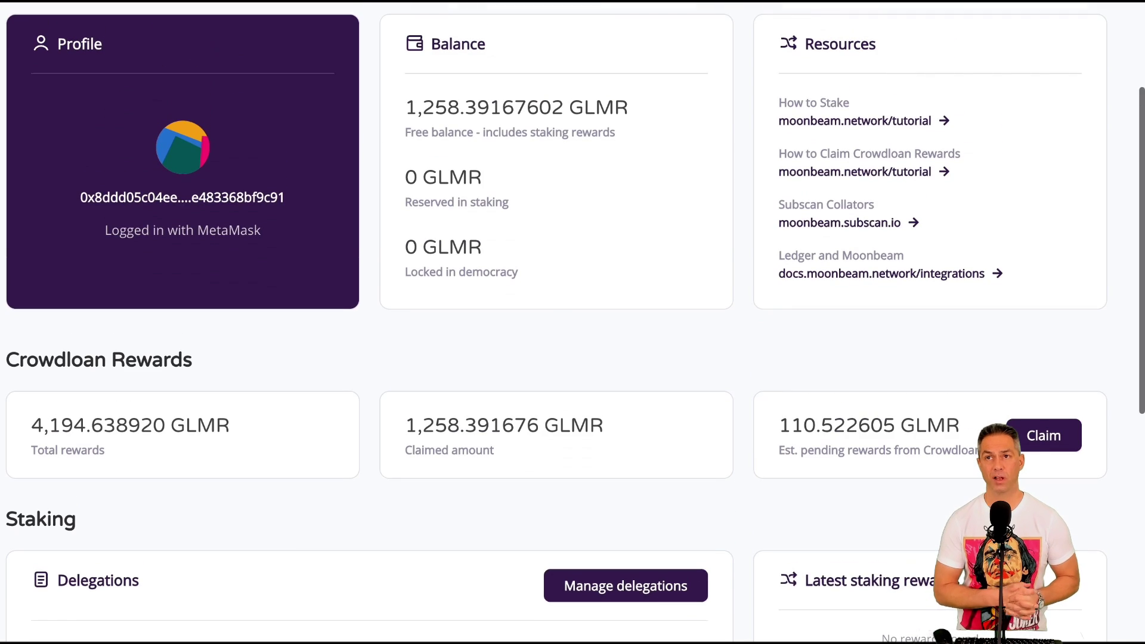
pyautogui.click(1050, 431)
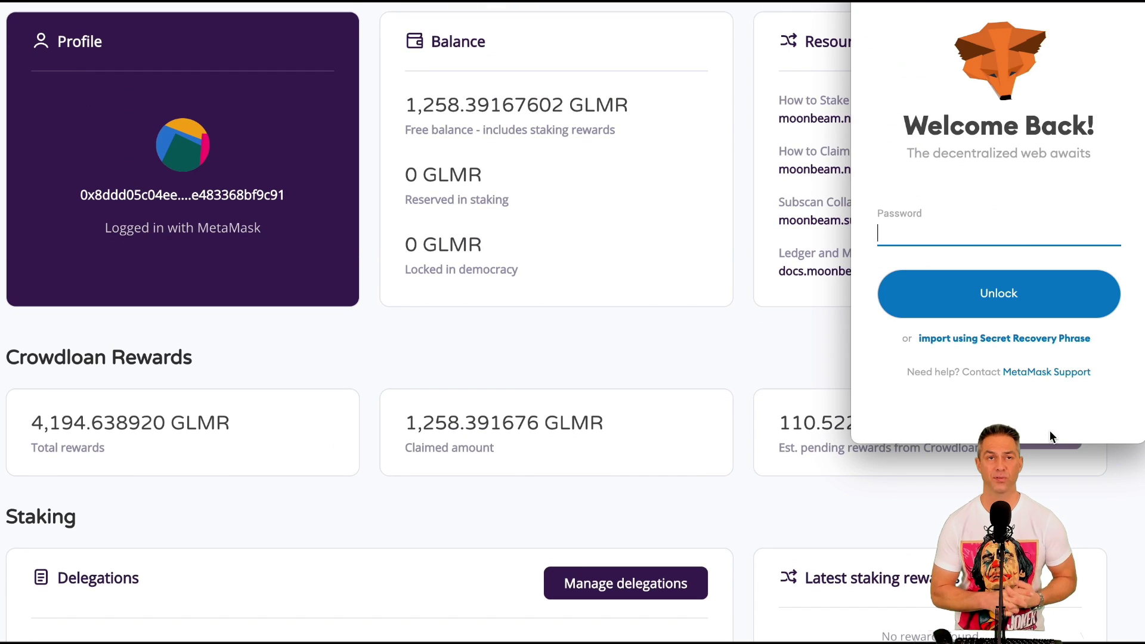
pyautogui.write('•••')
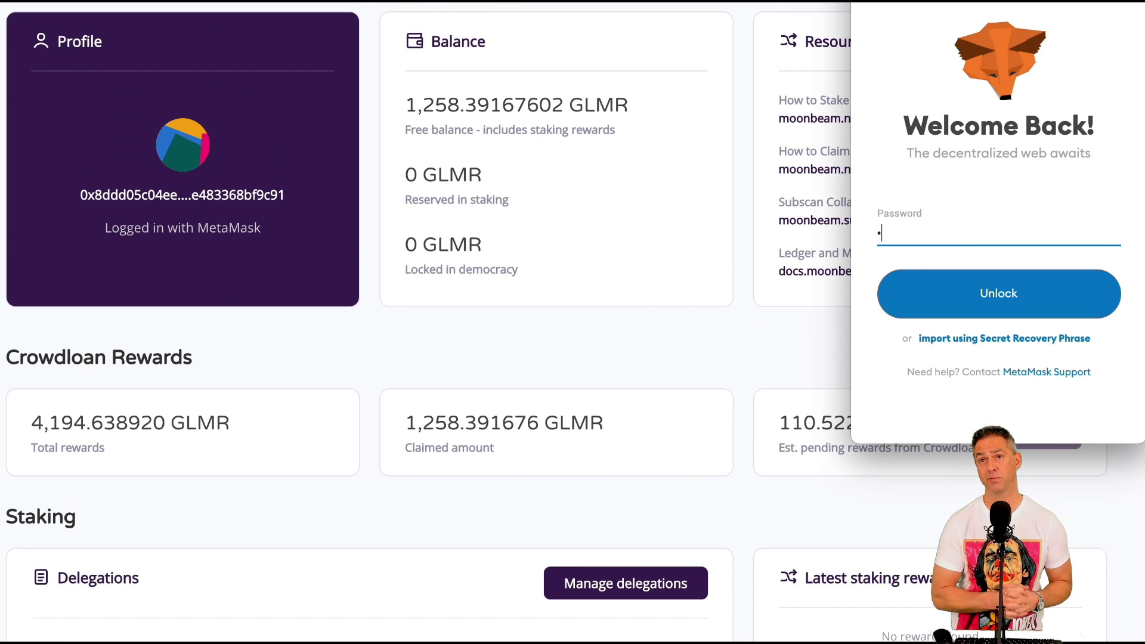
pyautogui.write('•••••')
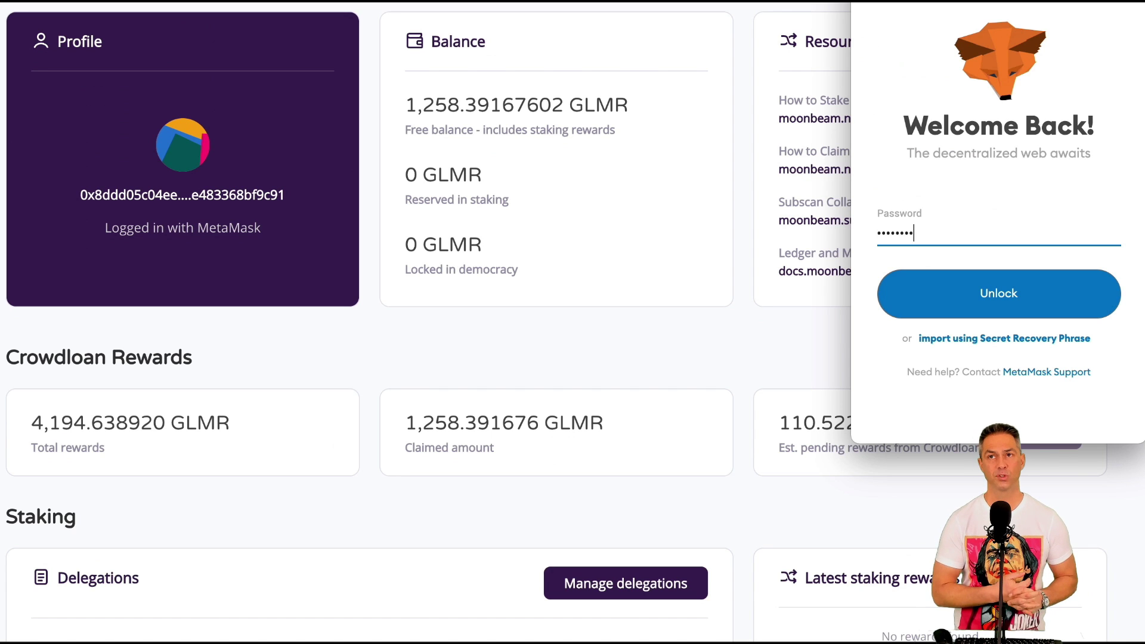
pyautogui.press('Return')
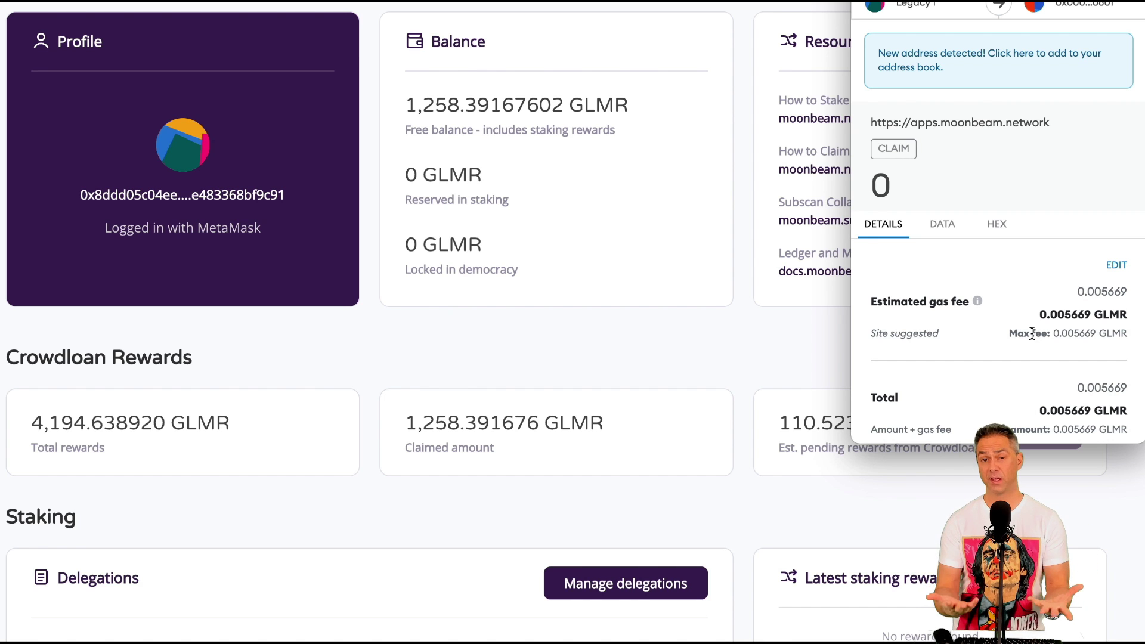
pyautogui.scroll(-3, 1034, 329)
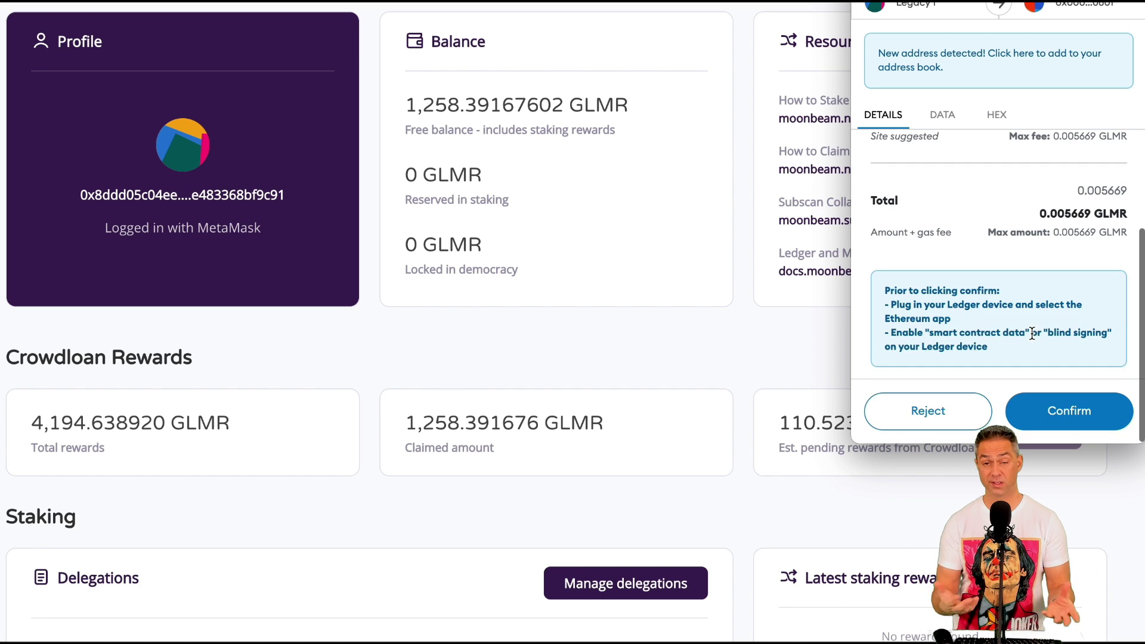
pyautogui.click(1068, 412)
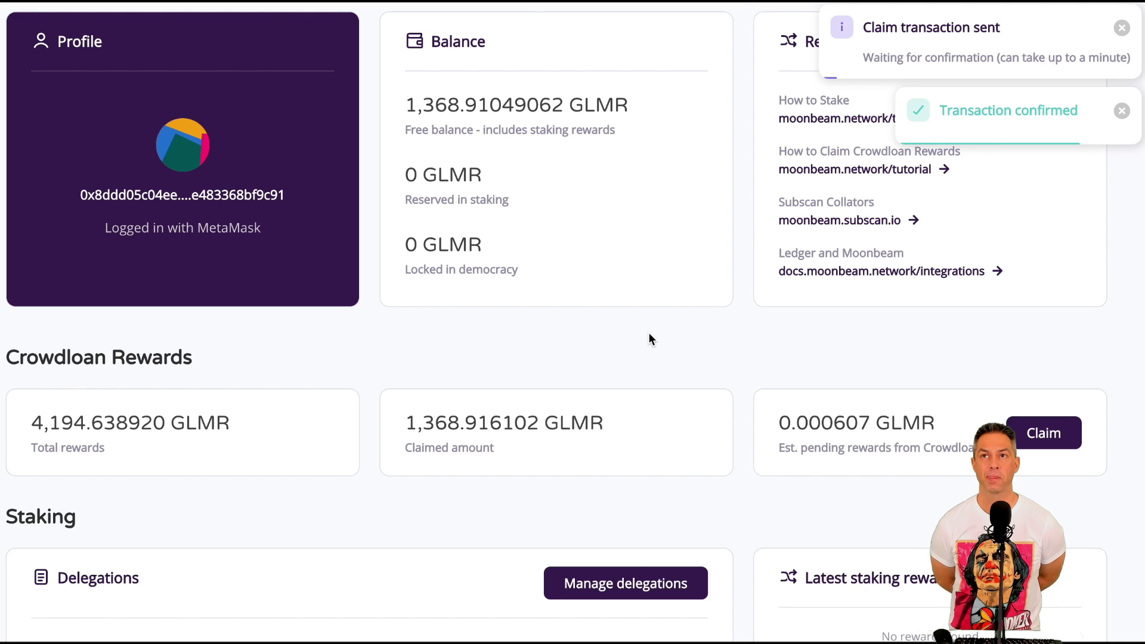
# Step: Review the updated reward balances and open the delegation management page
pyautogui.scroll(-2, 651, 338)
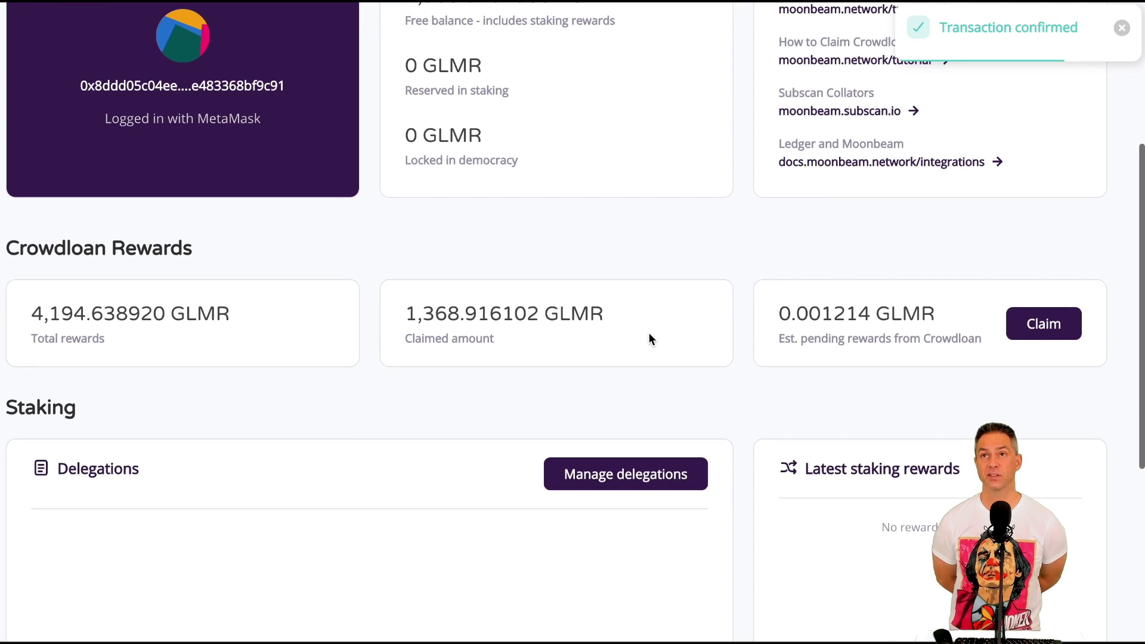
pyautogui.scroll(-1, 650, 338)
pyautogui.scroll(2, 655, 348)
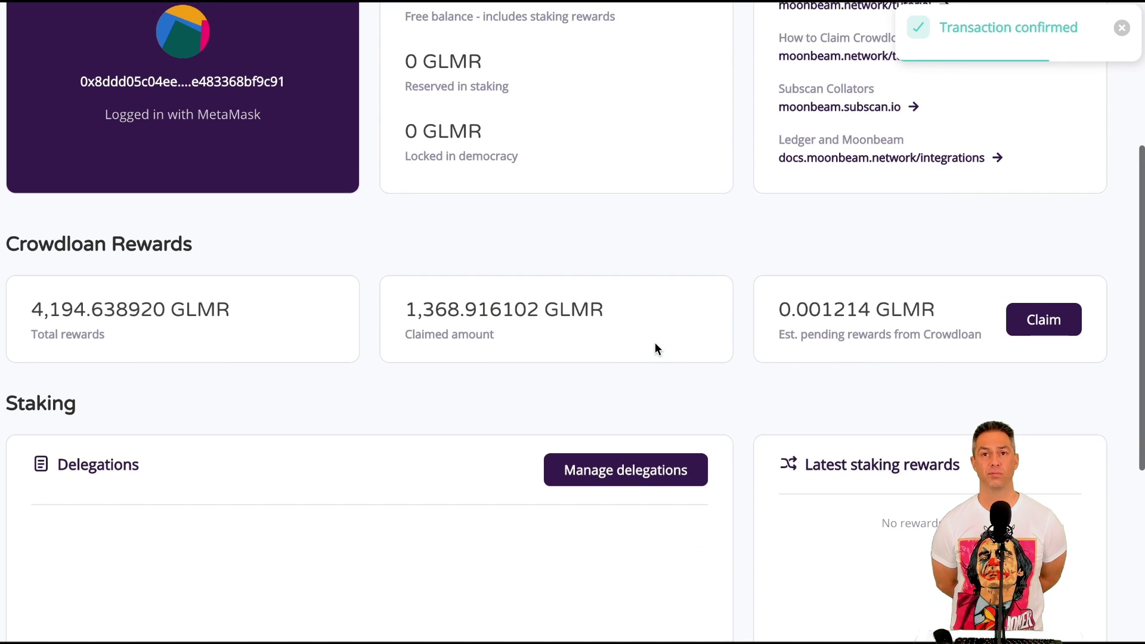
pyautogui.scroll(2, 655, 344)
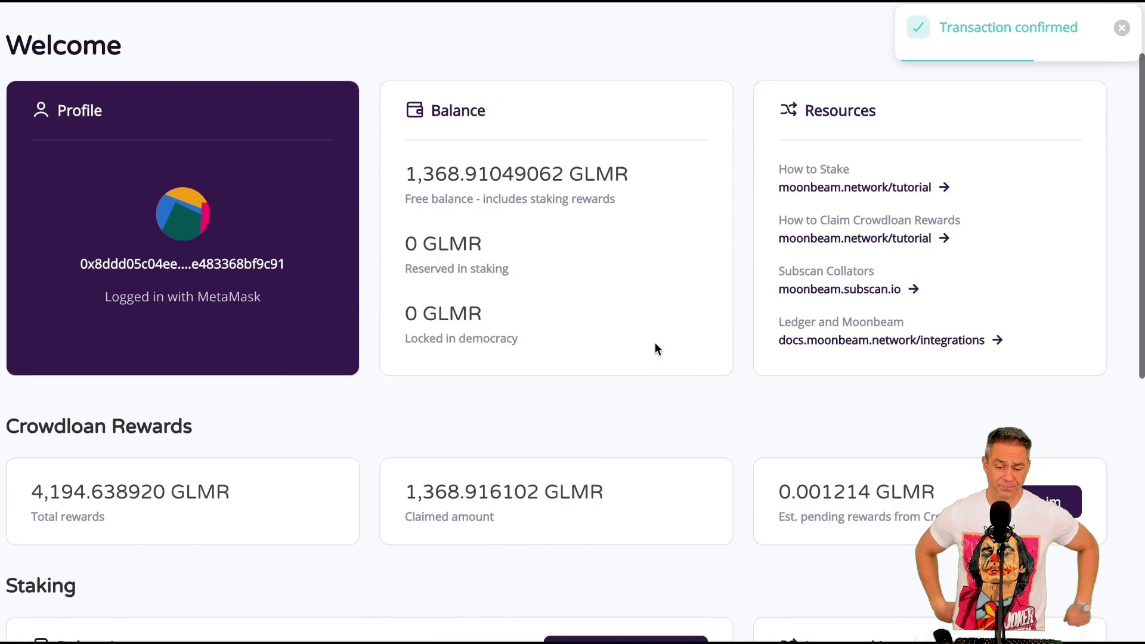
pyautogui.scroll(-4, 656, 349)
pyautogui.click(613, 431)
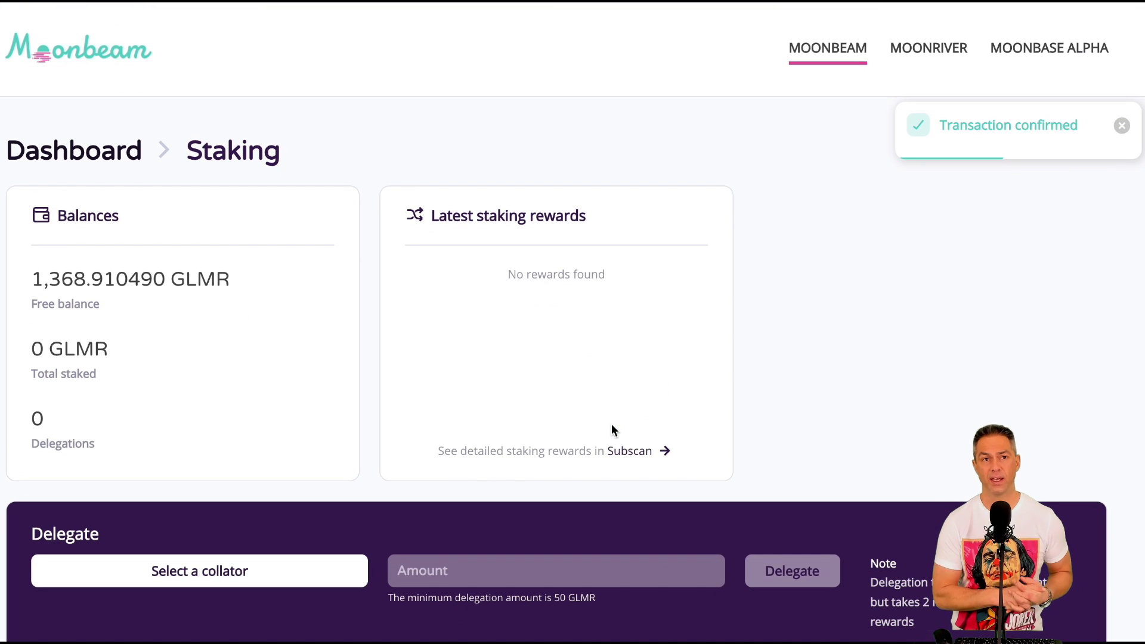
# Step: Select the active-pool collator with 163,665.52 GLMR total bonded for the delegation
pyautogui.scroll(-2, 612, 429)
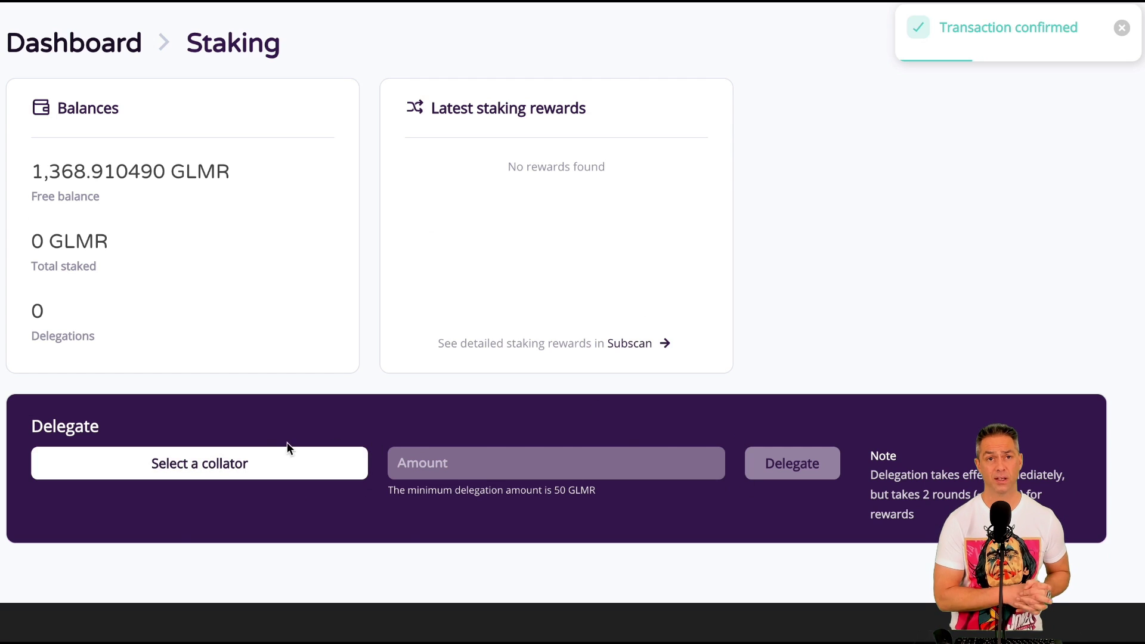
pyautogui.click(274, 466)
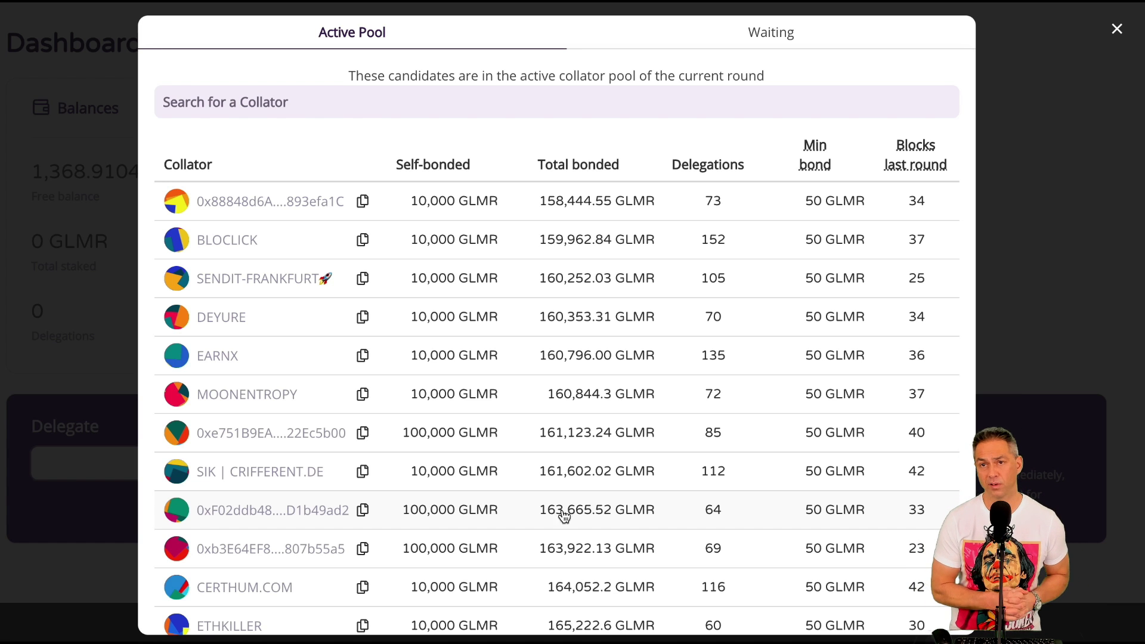
pyautogui.click(304, 511)
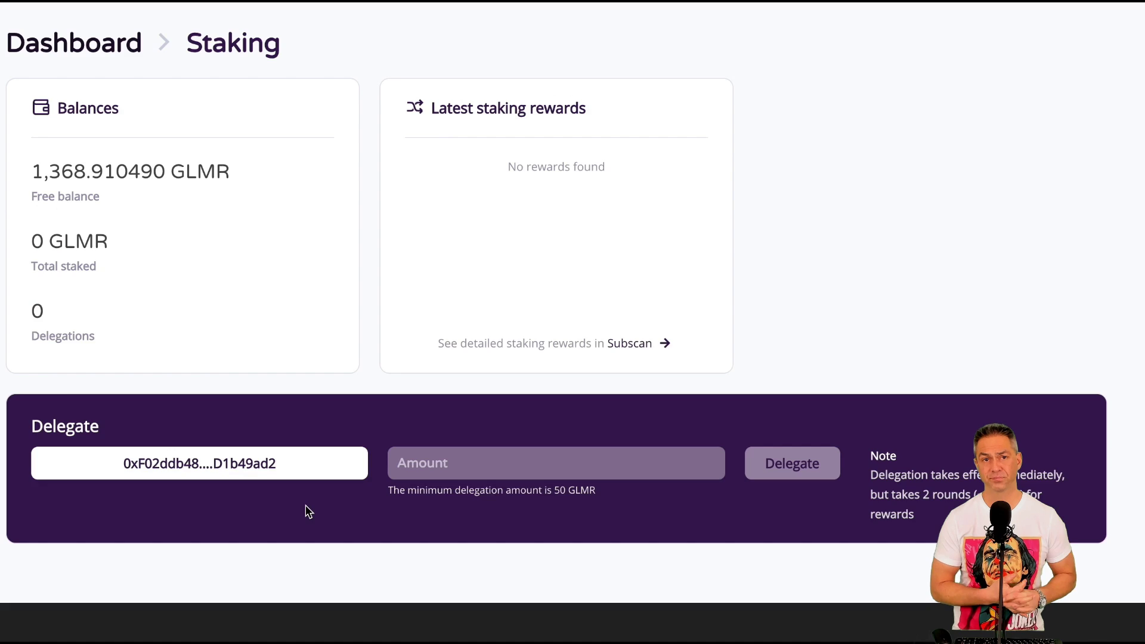
# Step: Try delegation amounts of 10 and 51 GLMR for the selected collator
pyautogui.click(651, 462)
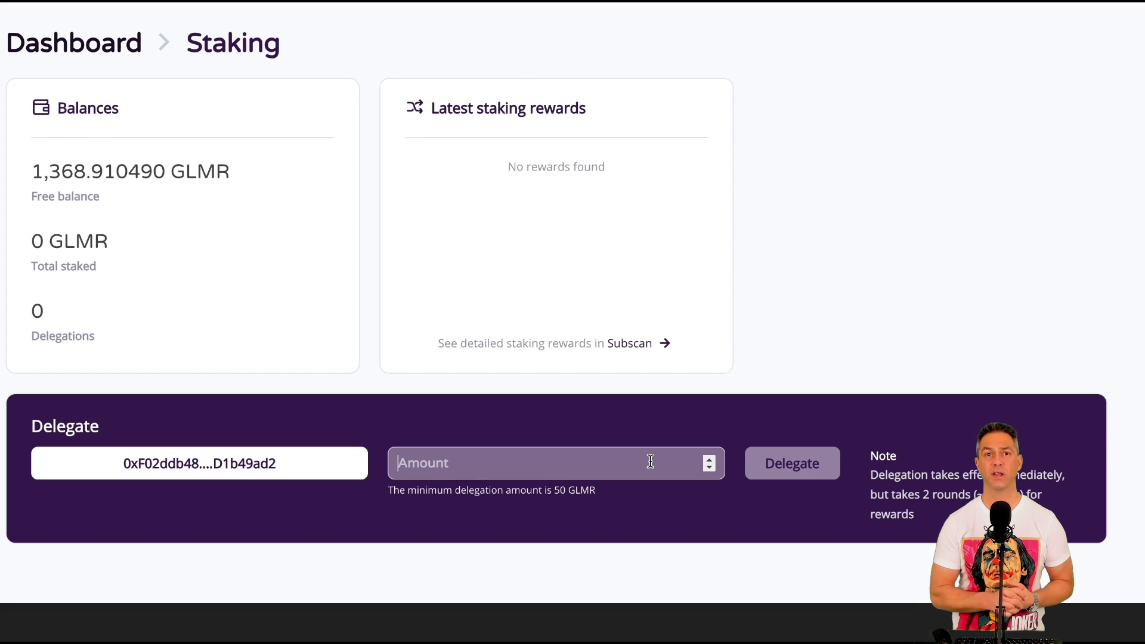
pyautogui.write('10')
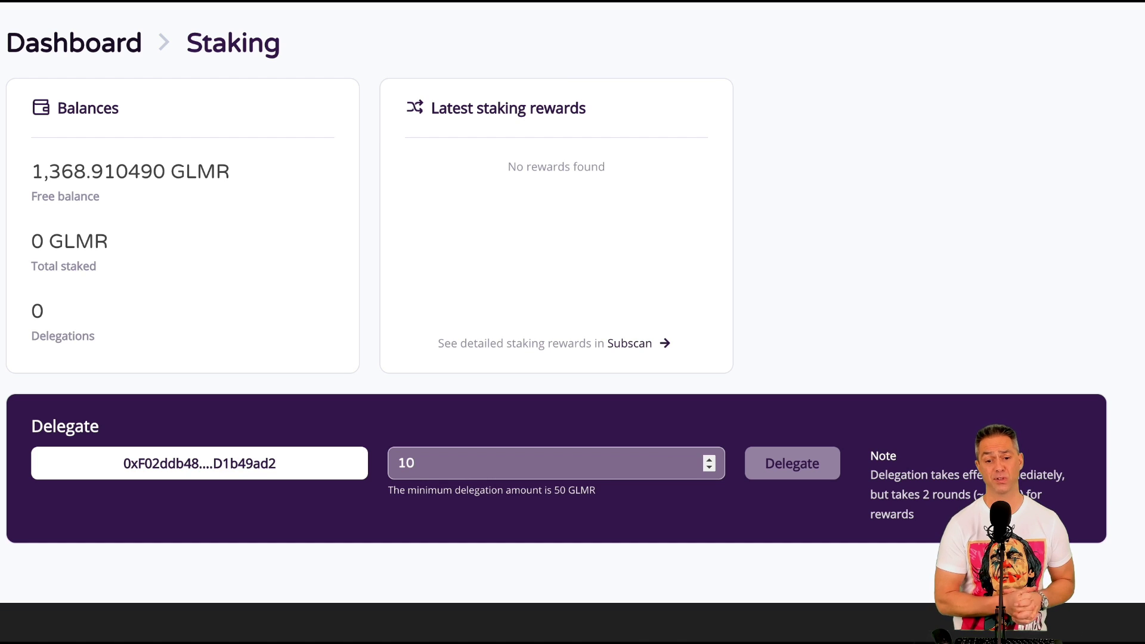
pyautogui.press('BackSpace')
pyautogui.press('BackSpace')
pyautogui.write('51')
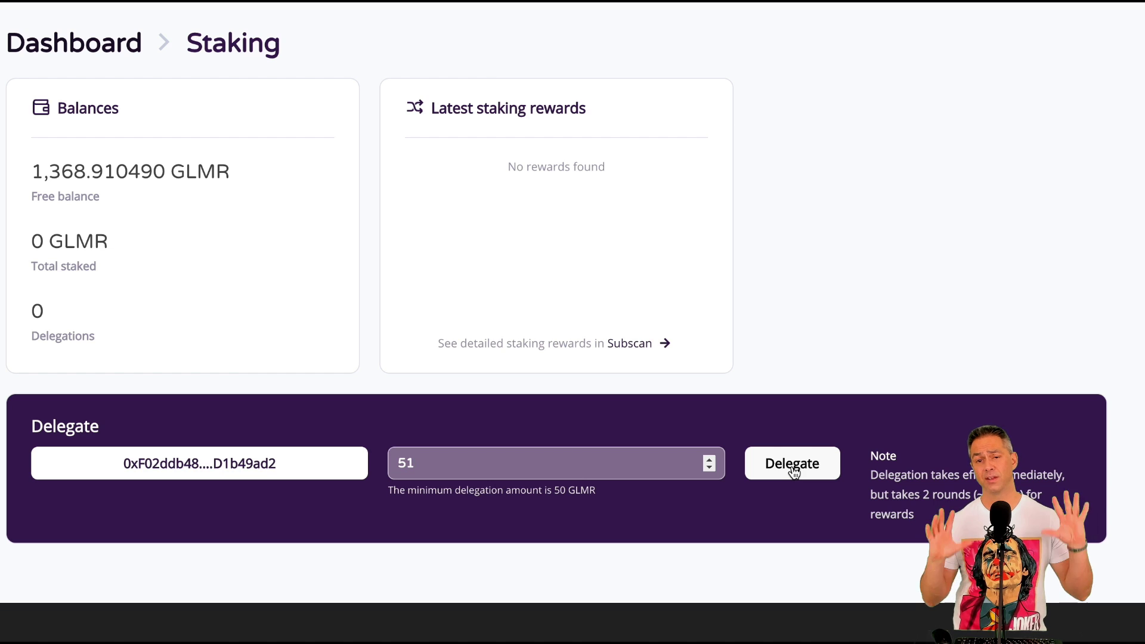
# Step: Delegate 100 GLMR to the selected collator and confirm the transaction in the wallet
pyautogui.press('BackSpace')
pyautogui.press('BackSpace')
pyautogui.write('100')
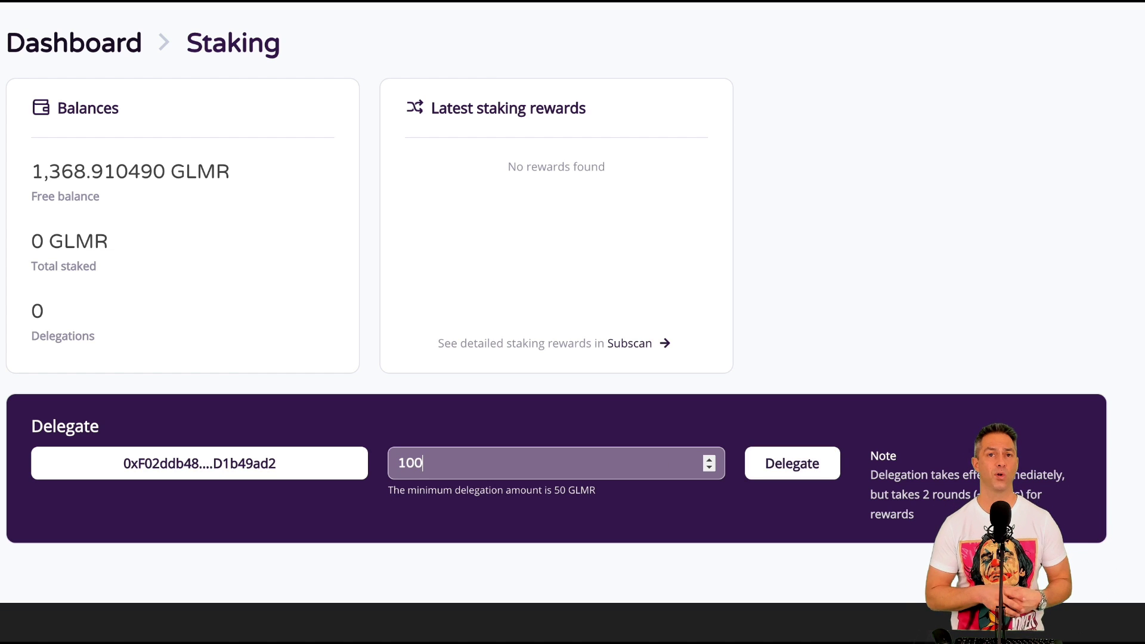
pyautogui.click(809, 465)
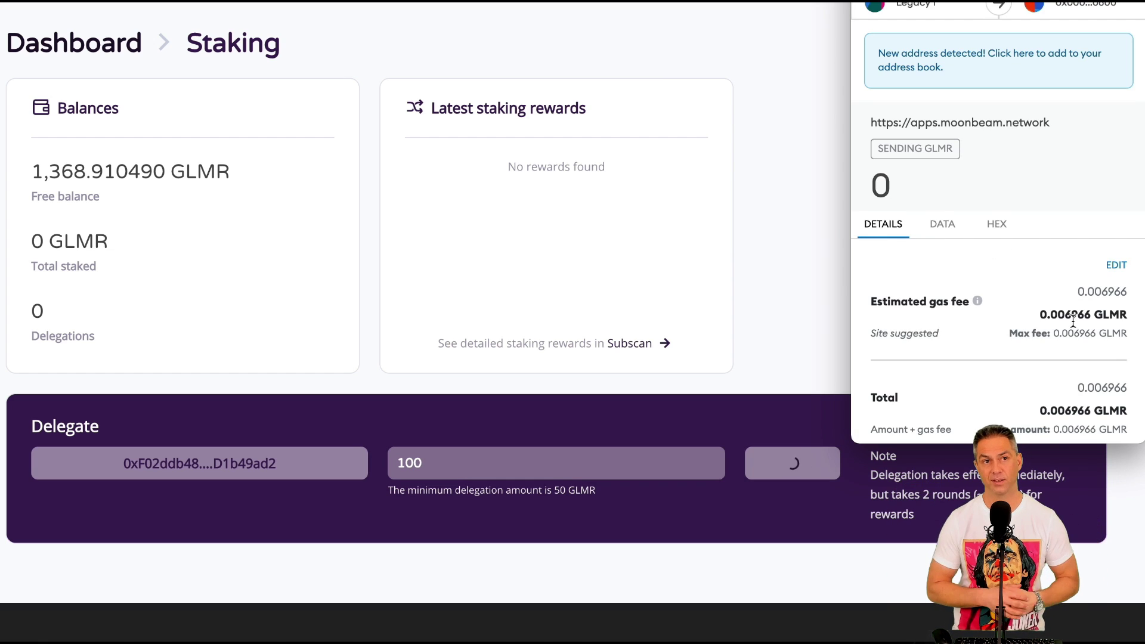
pyautogui.scroll(-3, 1072, 319)
pyautogui.click(1078, 412)
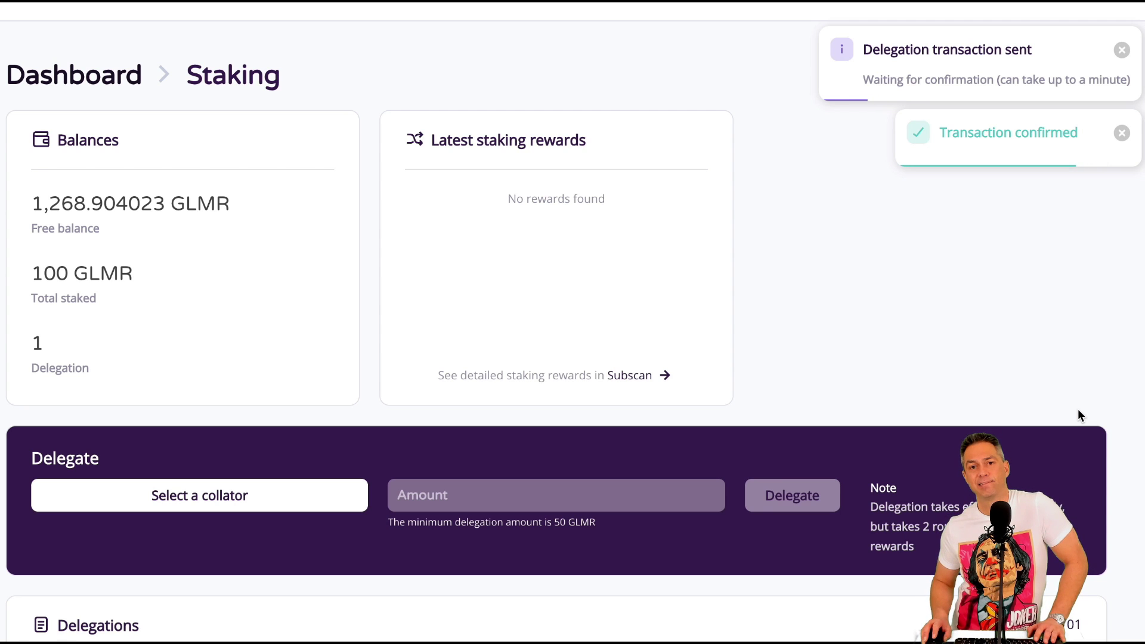
# Step: Check the staking balances and the entry in the Delegations list
pyautogui.scroll(2, 1079, 410)
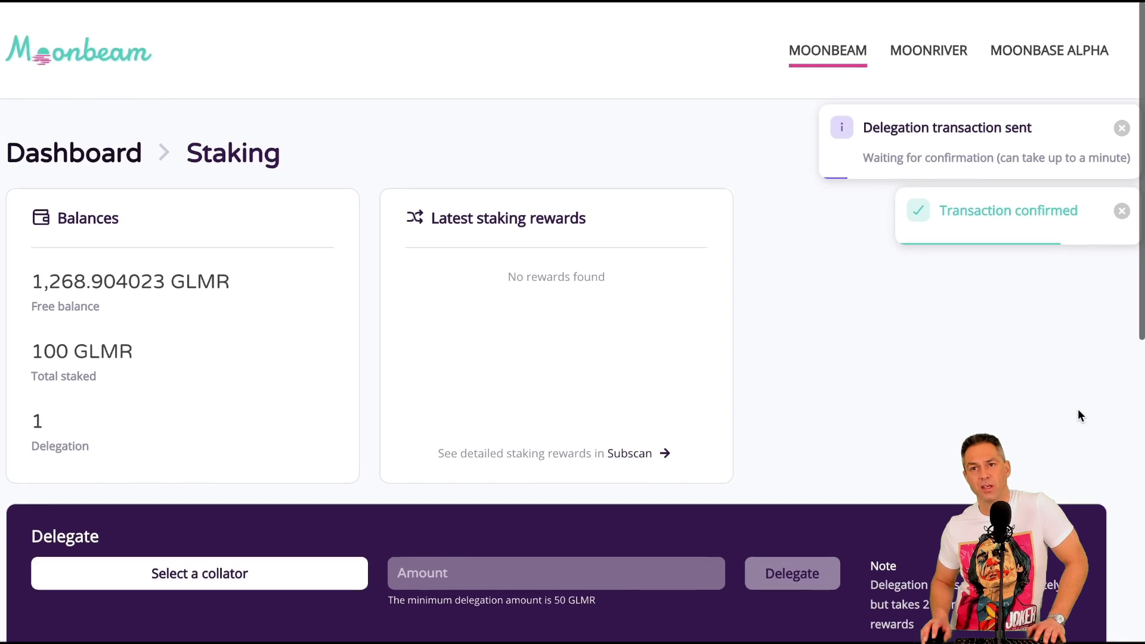
pyautogui.scroll(-2, 1078, 409)
pyautogui.scroll(-3, 1079, 410)
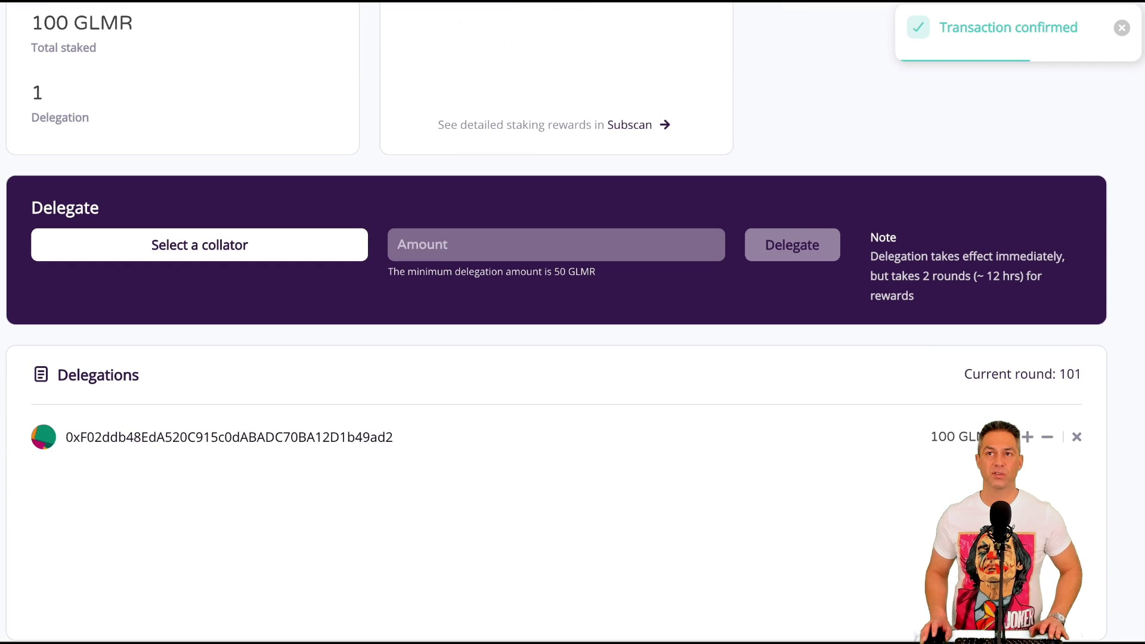
pyautogui.scroll(-2, 581, 498)
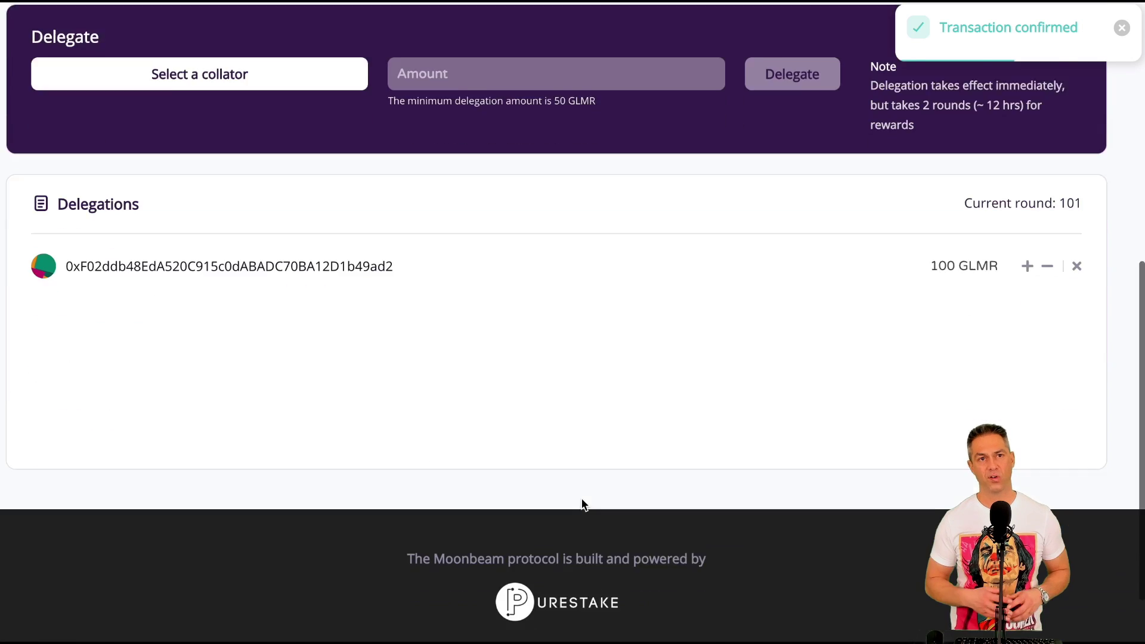